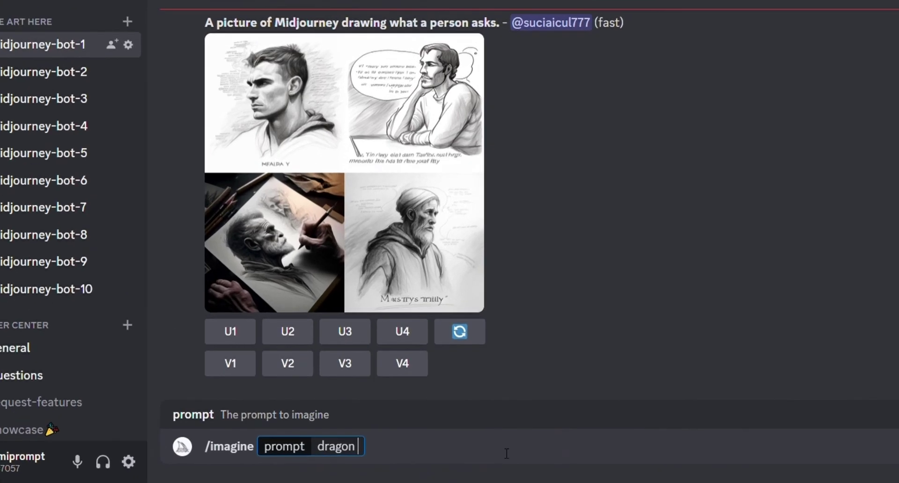
- Enter 'flying high i' and bring up the discord.com homepage in a browser window
type("flying high i")
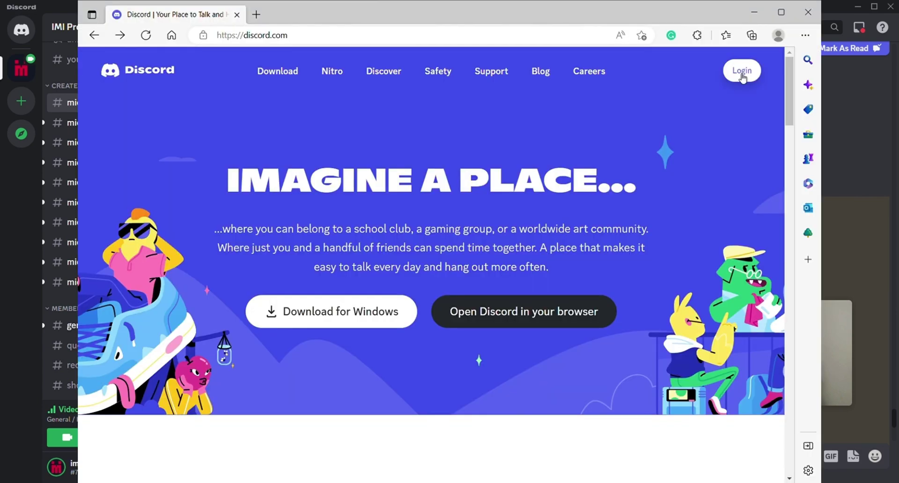
left_click(743, 69)
left_click(310, 360)
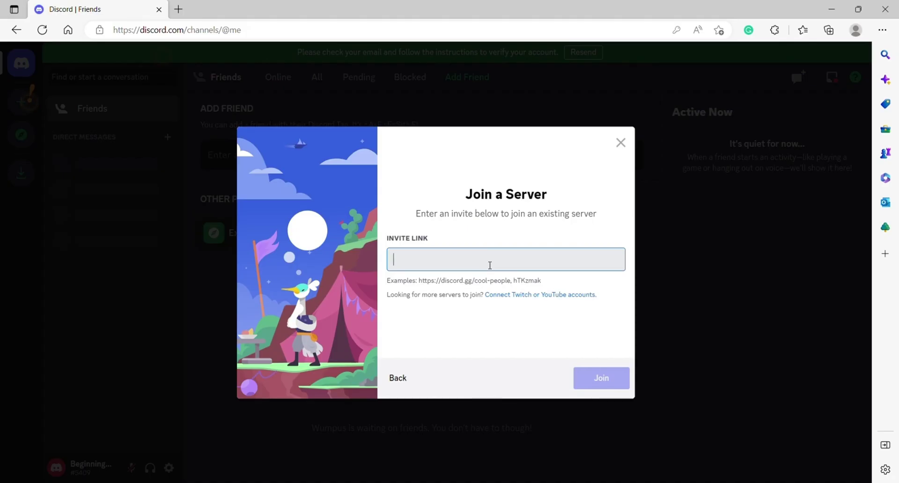
type("https://discord.gg/nYk84cAx")
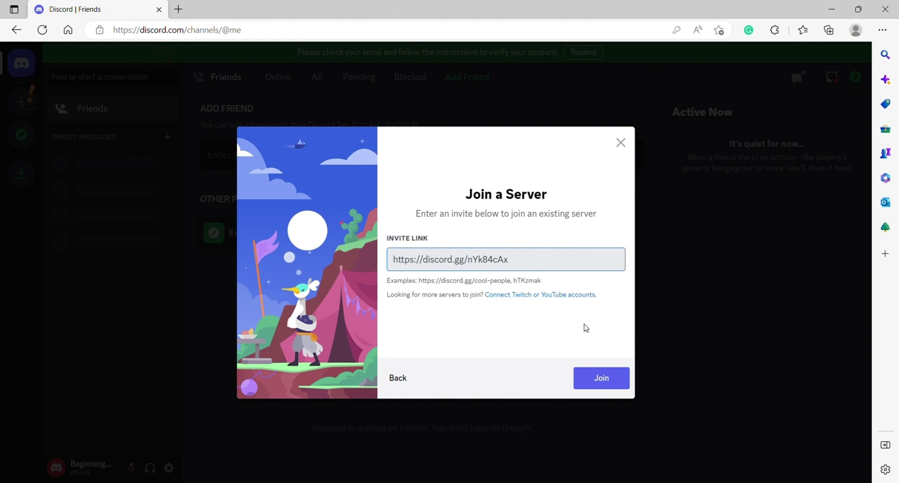
left_click(594, 377)
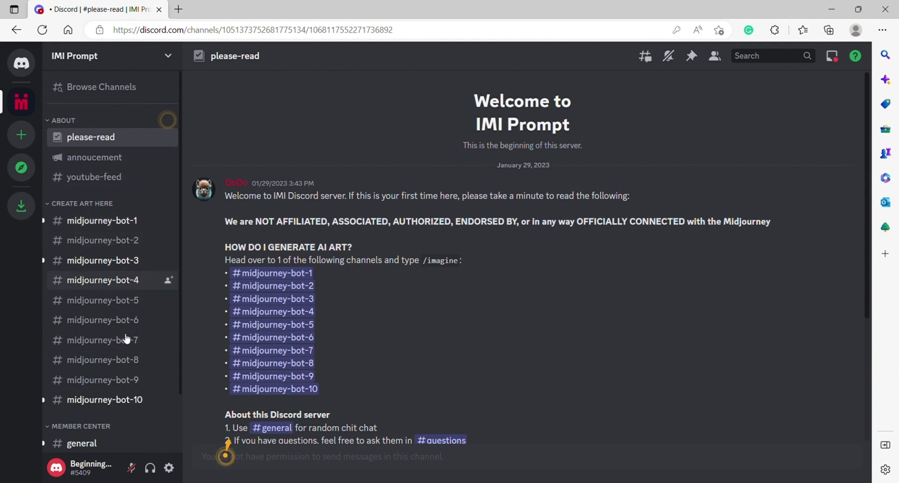
- Switch to the IMI Prompt server's midjourney-bot-1 channel
left_click(141, 229)
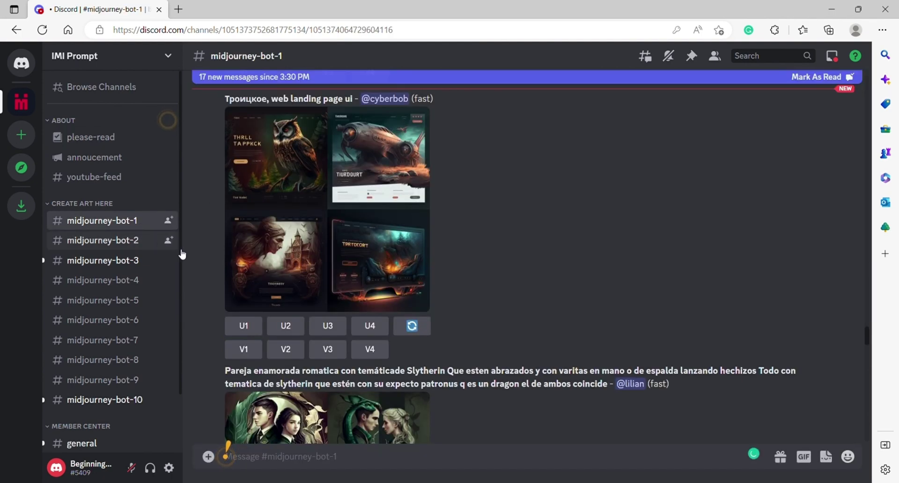
- Send /imagine with the prompt 'Cat' in the midjourney-bot-1 channel
scroll(354, 310, "down", 3)
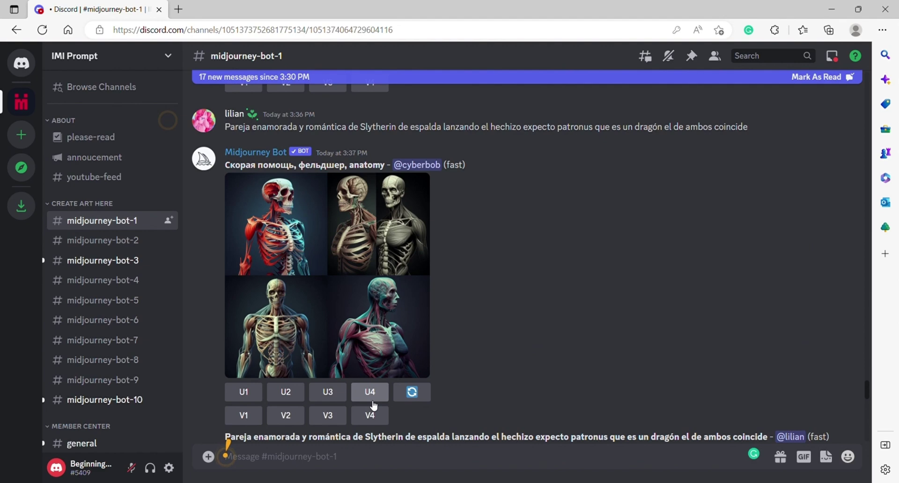
type("/im")
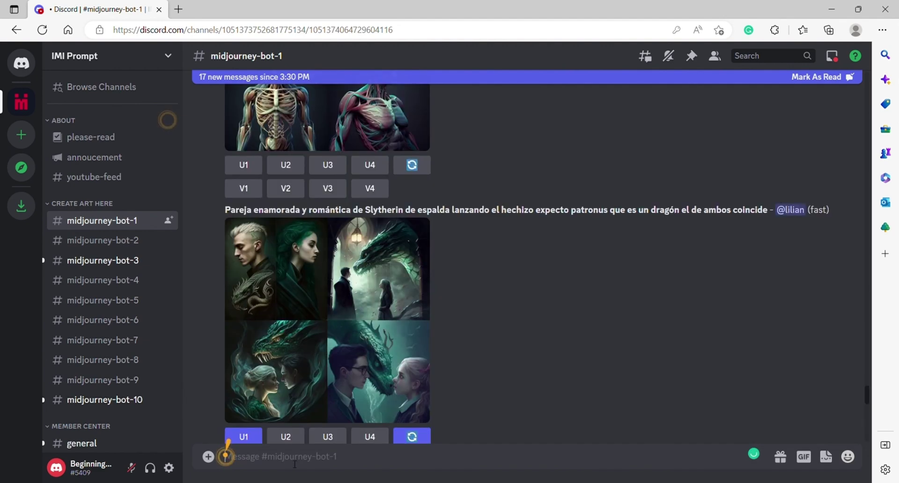
type("/im")
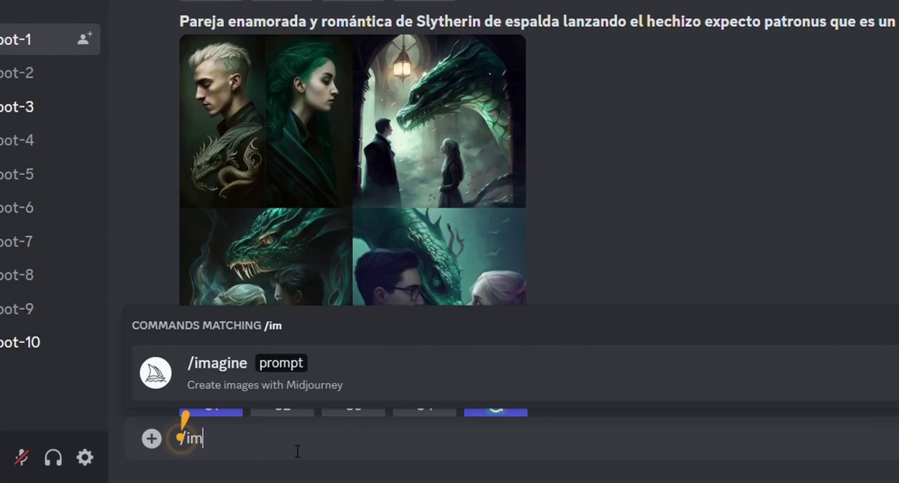
type("agin")
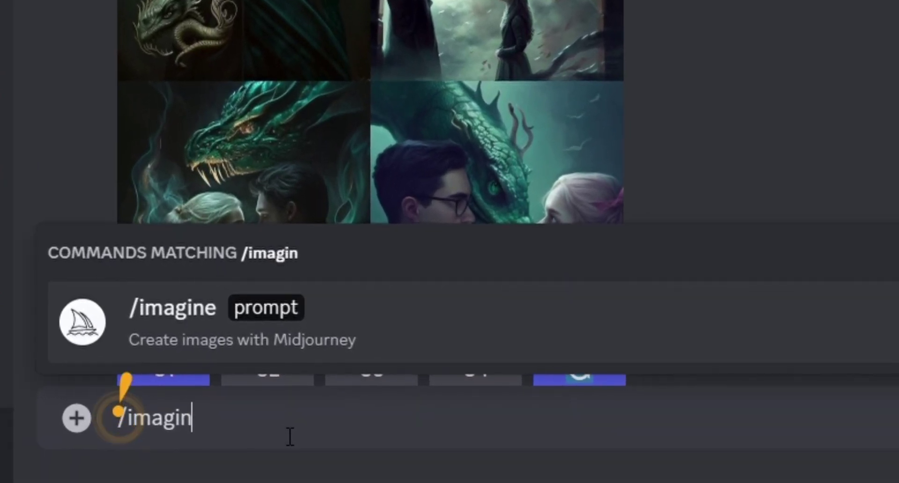
type("e")
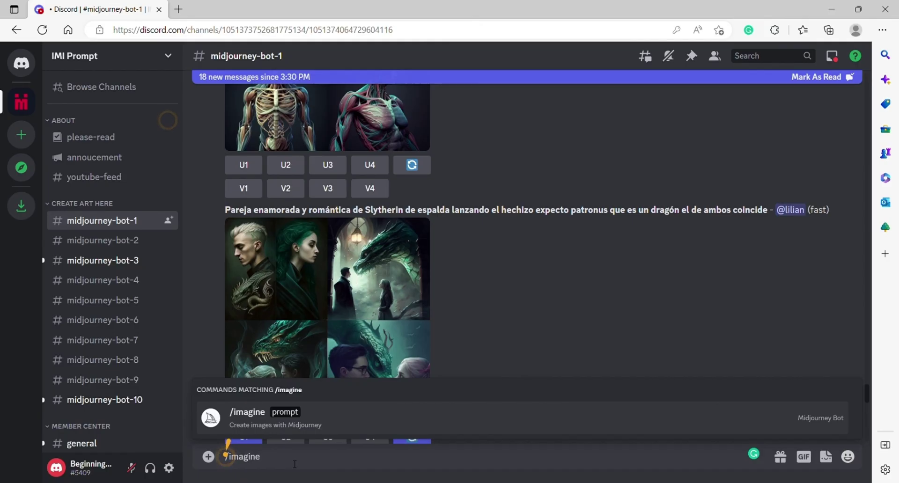
key("Tab")
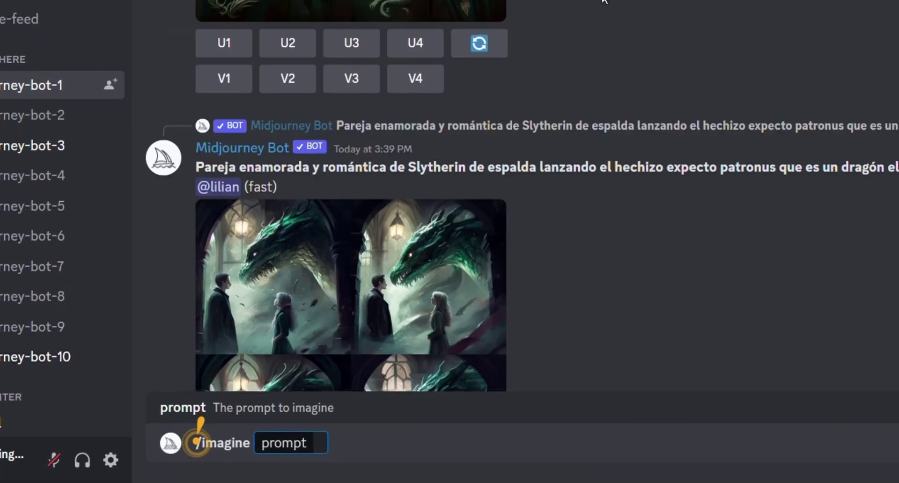
type("Cat")
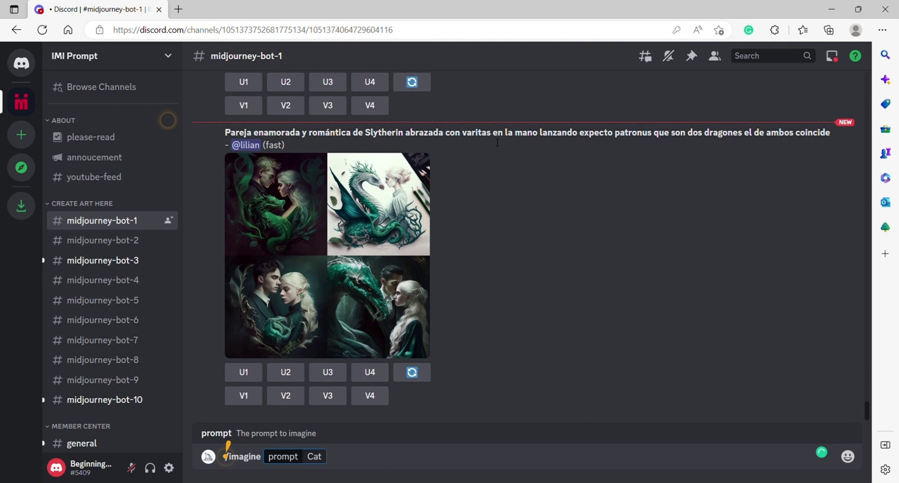
key("Return")
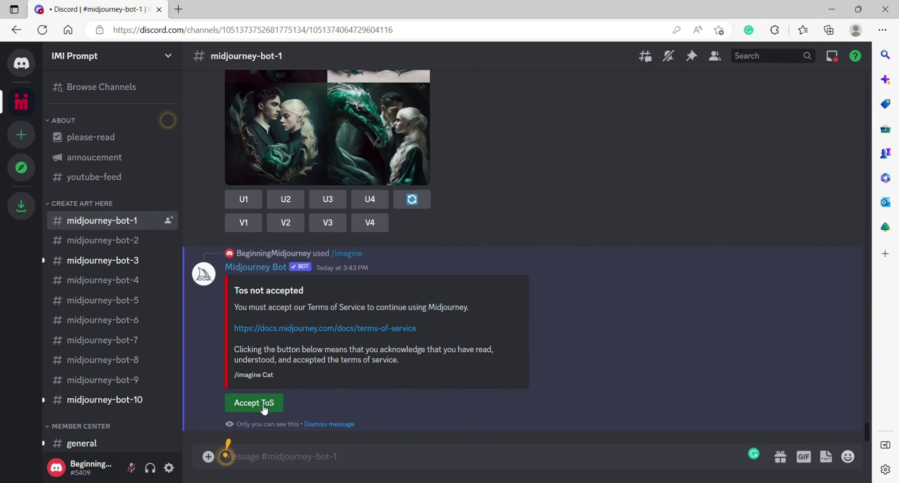
- Accept Midjourney's Terms of Service with the green Accept ToS button
left_click(264, 405)
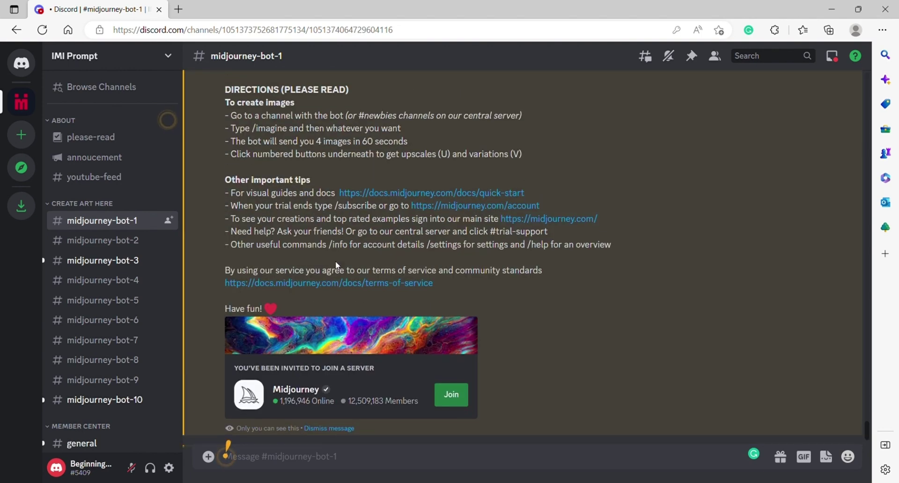
- Read through the bot's 'To create images' welcome directions, then scroll down to the Cat grid
scroll(332, 244, "up", 4)
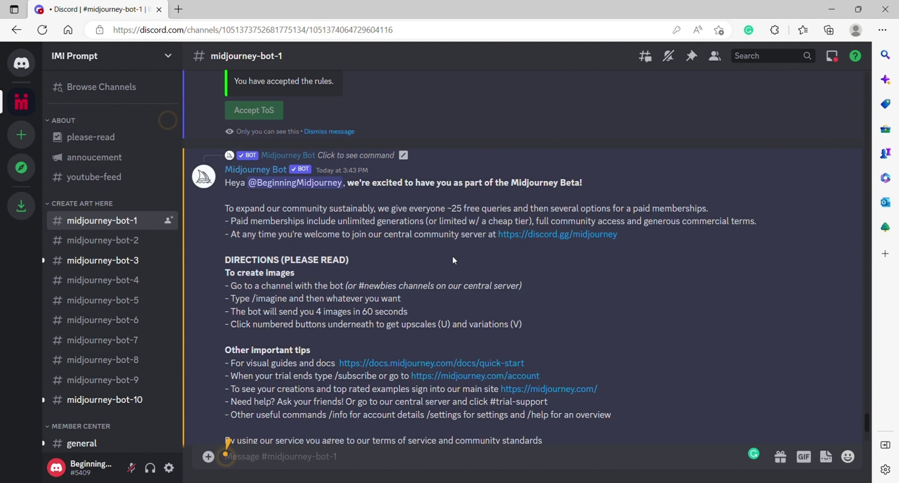
scroll(452, 256, "down", 4)
scroll(395, 251, "up", 1)
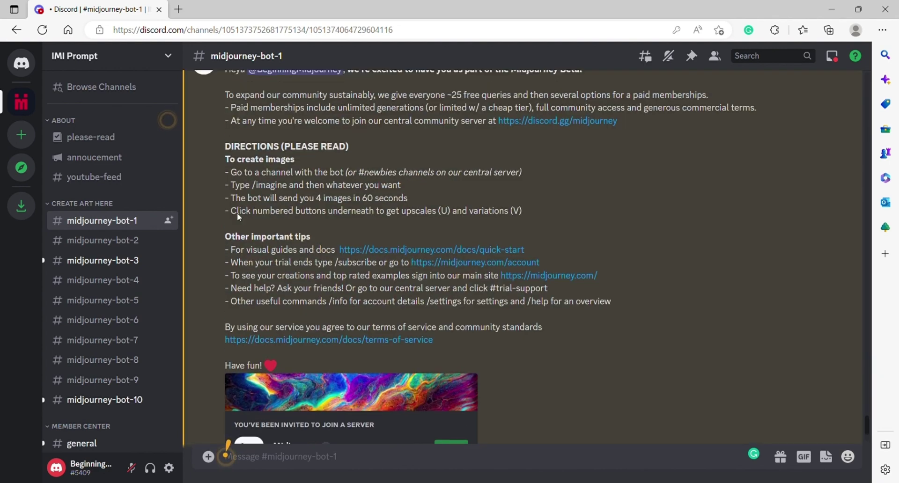
left_click_drag(228, 162, 285, 172)
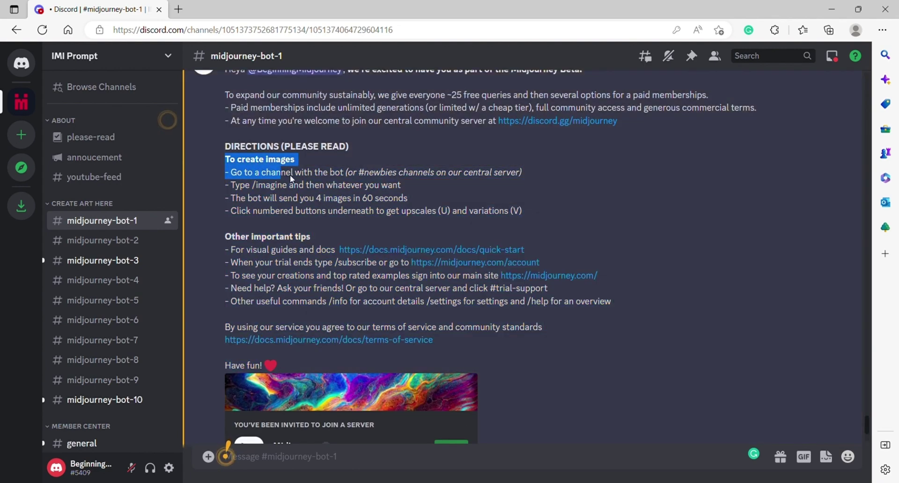
left_click(314, 180)
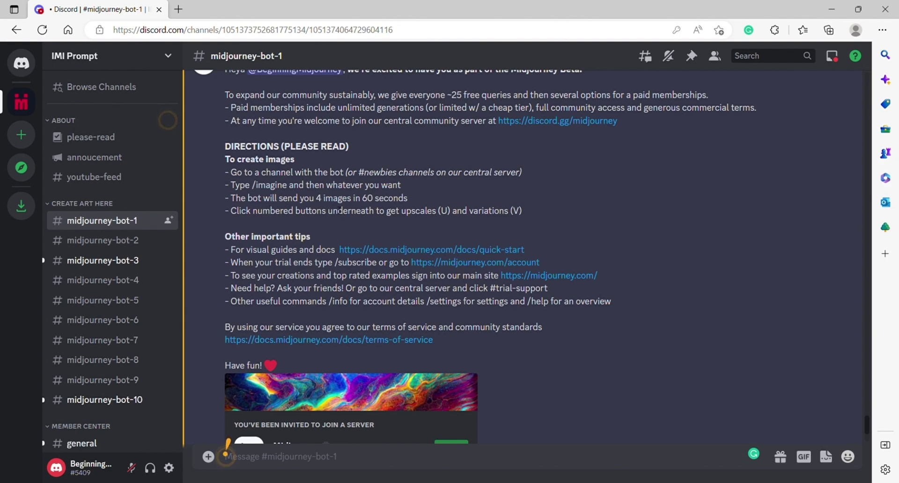
left_click_drag(421, 198, 257, 198)
left_click(428, 231)
scroll(429, 232, "down", 6)
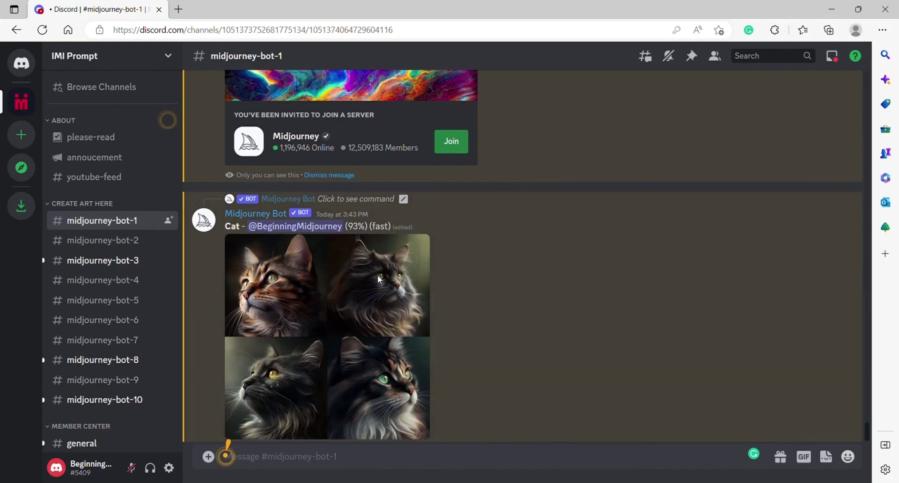
- Check the Cat job's 93% progress details and wait for the finished grid with U1–U4 and V1–V4
scroll(378, 274, "up", 5)
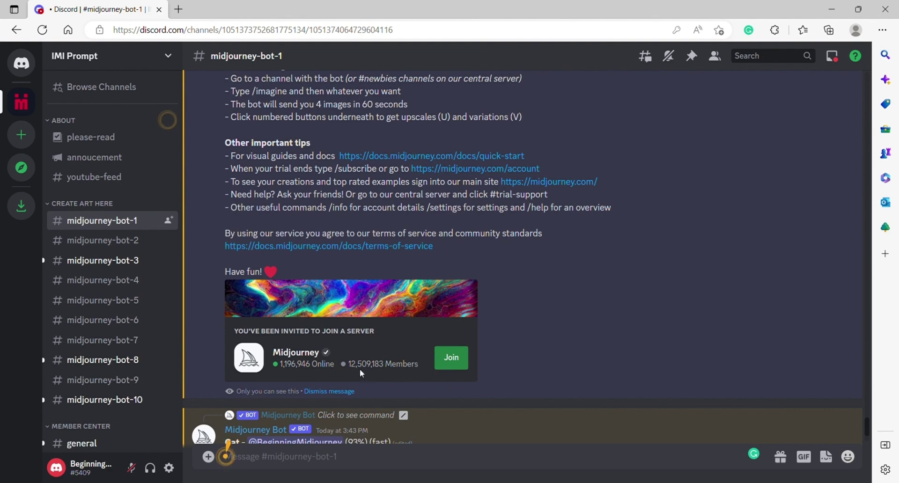
scroll(387, 304, "down", 3)
scroll(386, 304, "down", 3)
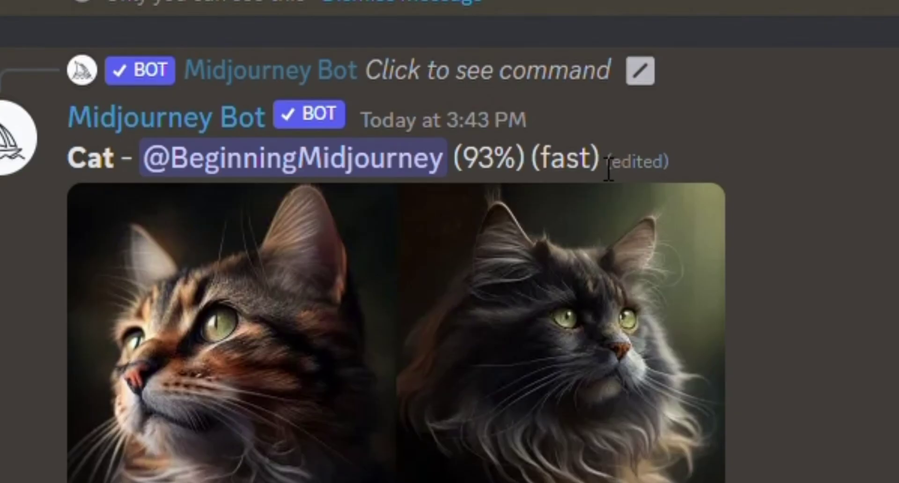
left_click_drag(394, 219, 324, 221)
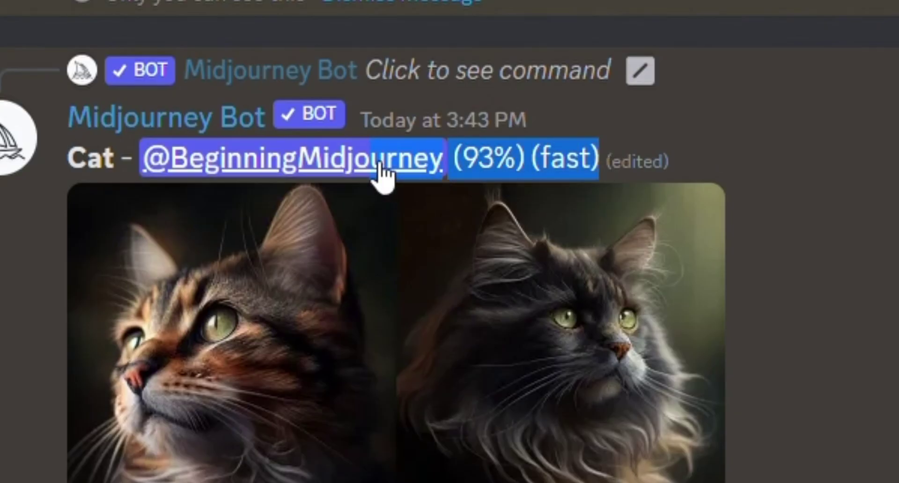
left_click(391, 268)
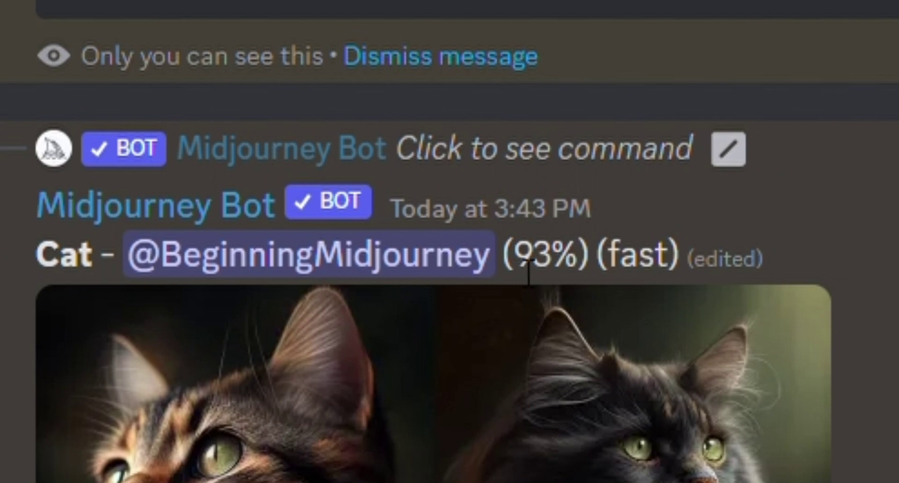
left_click_drag(514, 264, 578, 264)
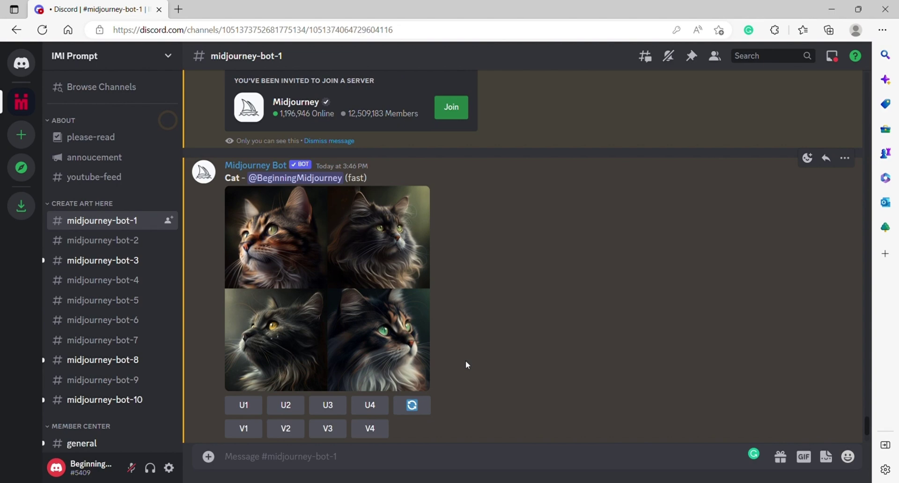
left_click(387, 275)
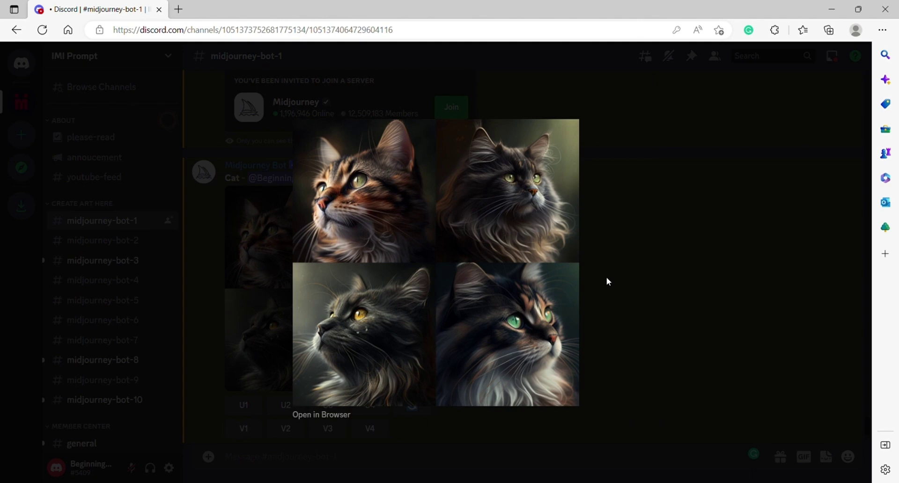
left_click(705, 263)
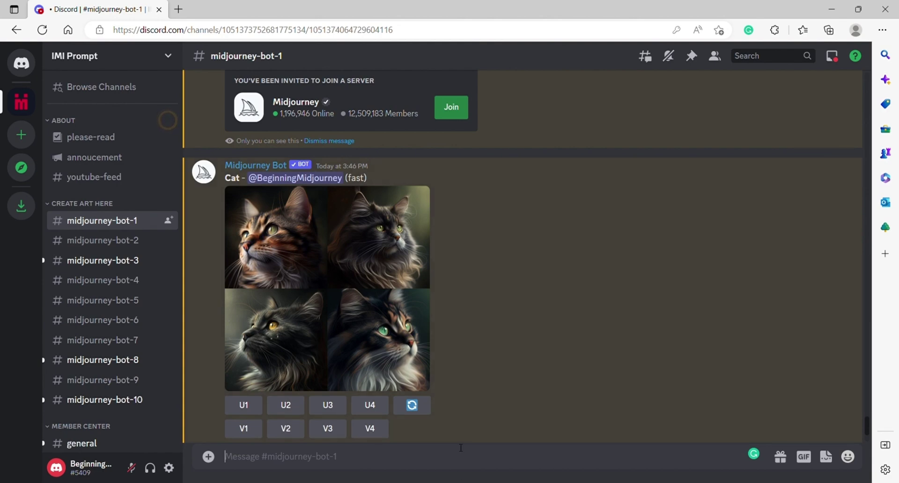
- Set up a new /imagine command below the cat grid, its prompt field left empty
type("/imagine")
key("BackSpace")
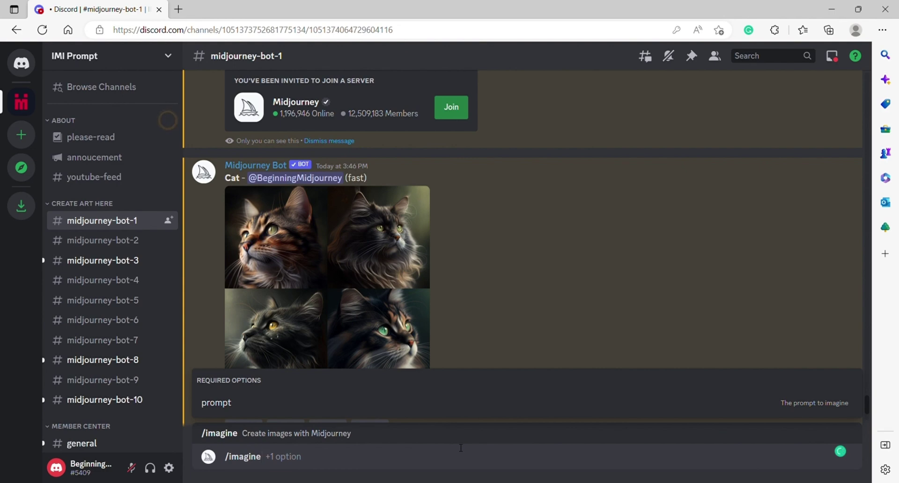
key("BackSpace")
key("BackSpace")
key("BackSpace")
key("BackSpace")
key("BackSpace")
key("BackSpace")
key("BackSpace")
key("BackSpace")
key("BackSpace")
type("/imagine")
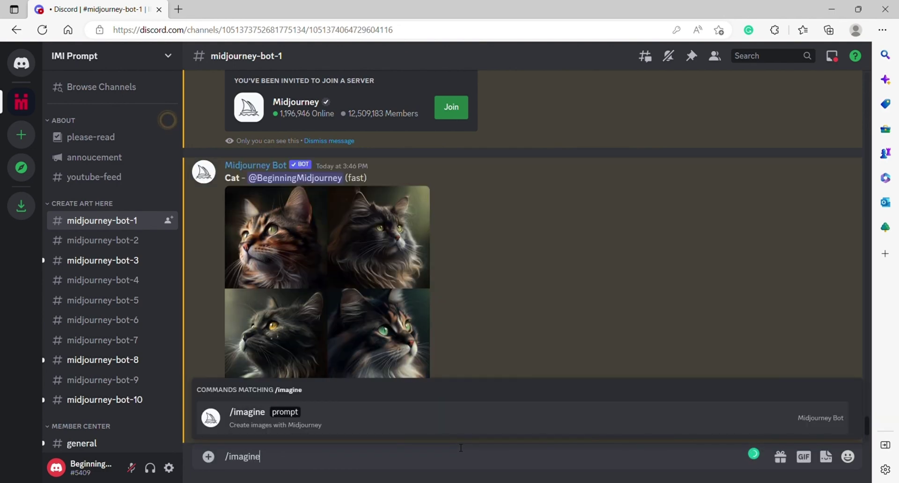
key("Tab")
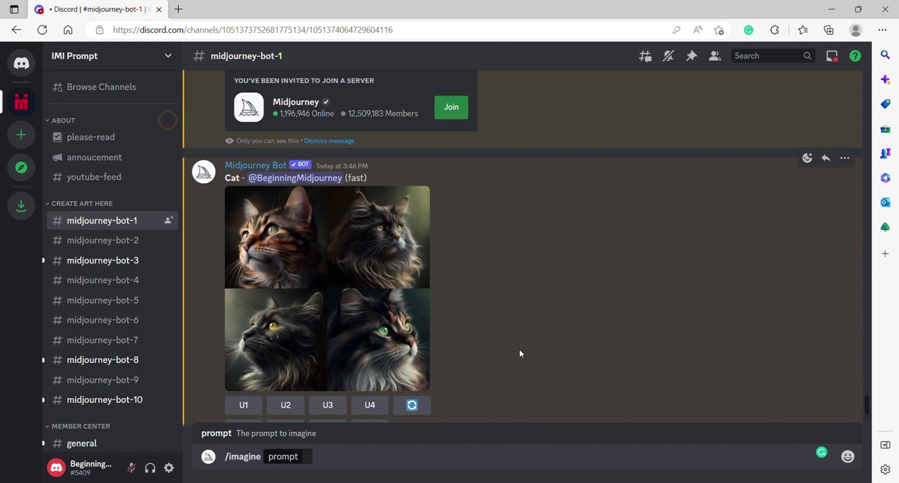